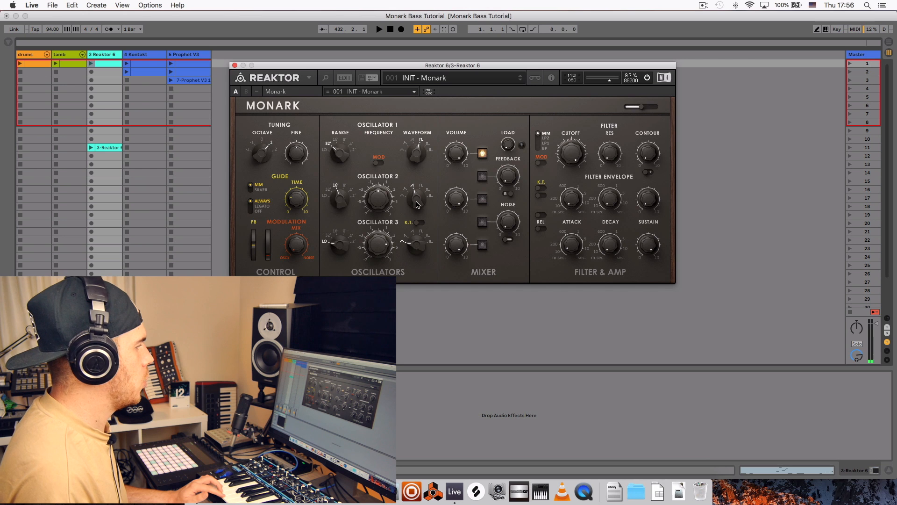
Switch on oscillator 2 in the Monark mixer and set its range to 32'.
click(483, 202)
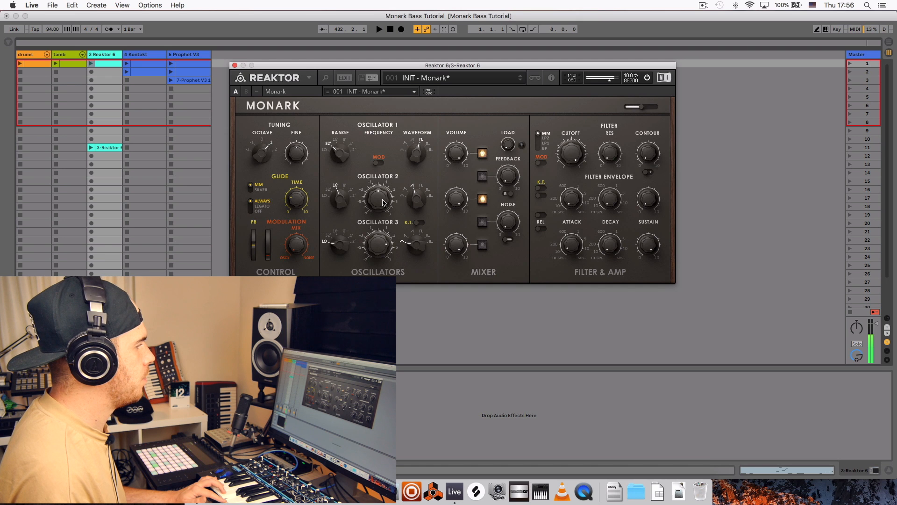
drag(344, 198, 343, 205)
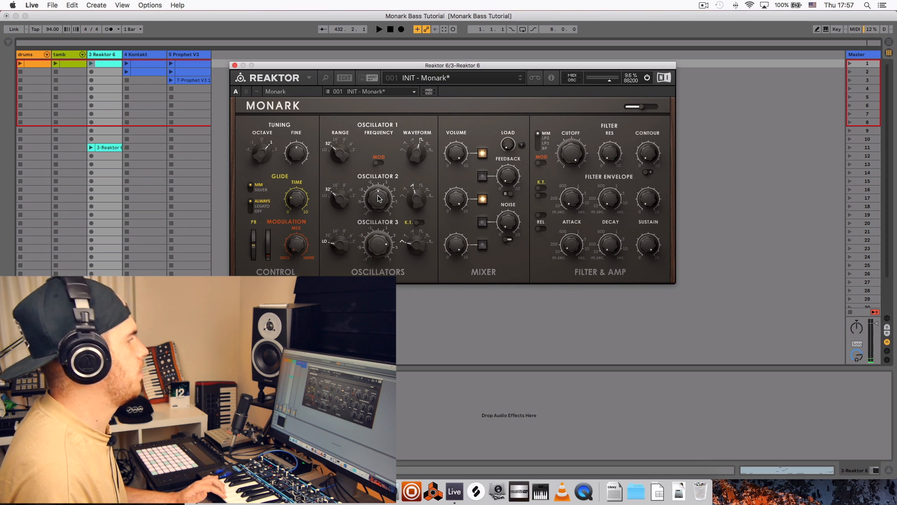
Look over Monark's B panel with the keyboard, oscillator and global drift settings, and return to the main A panel.
click(246, 92)
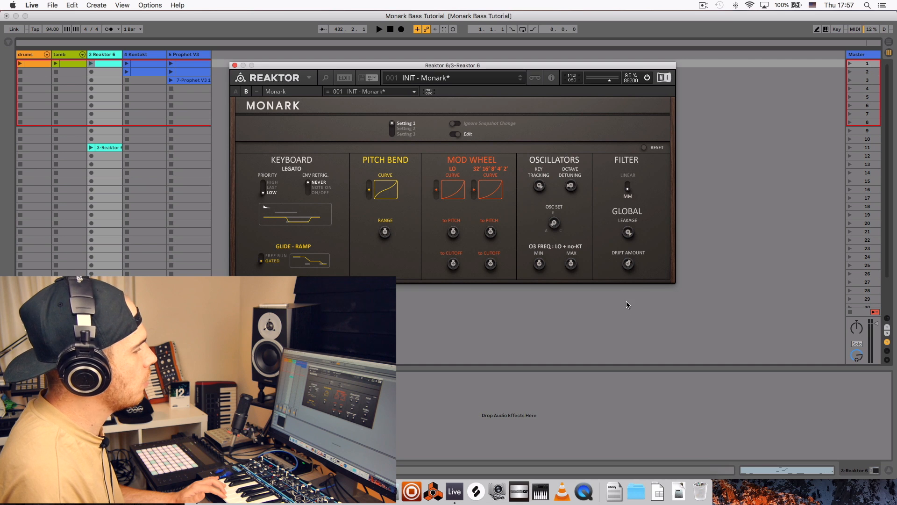
click(236, 92)
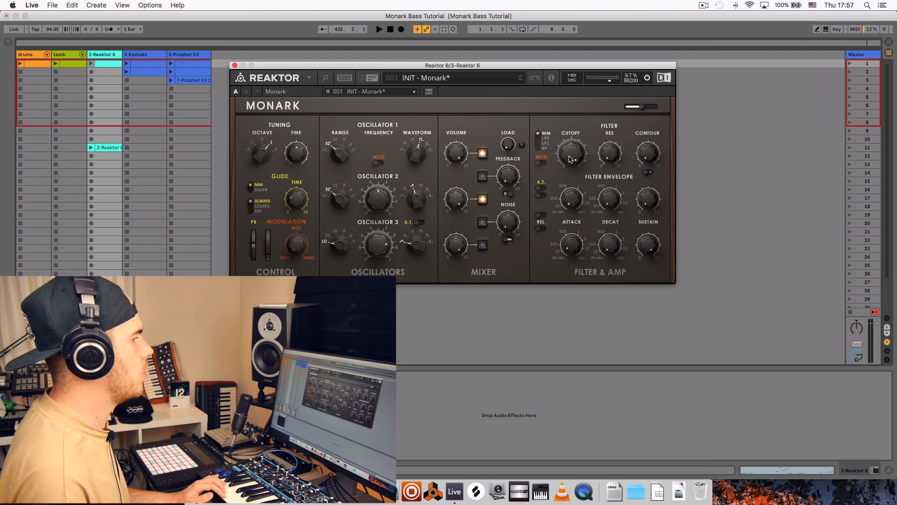
Adjust the filter cutoff and set oscillator 2's waveform to the square wave.
drag(574, 155, 568, 262)
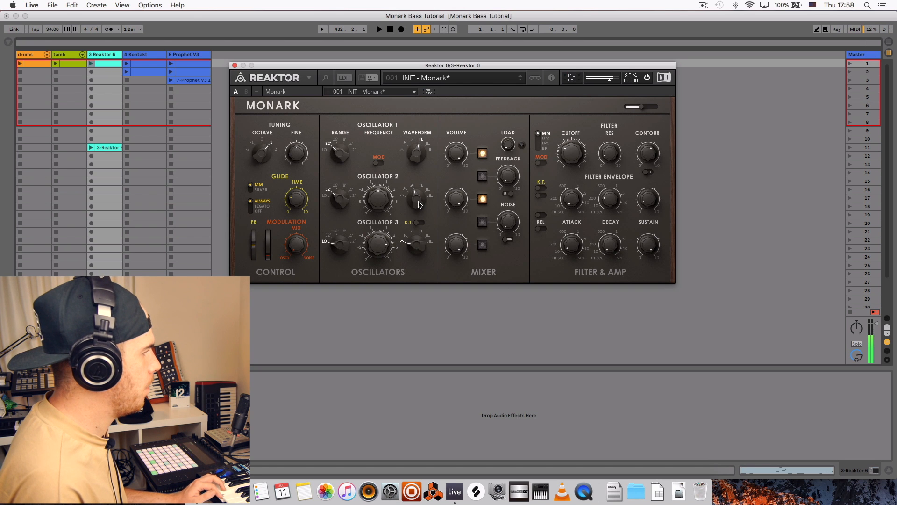
drag(419, 204, 419, 197)
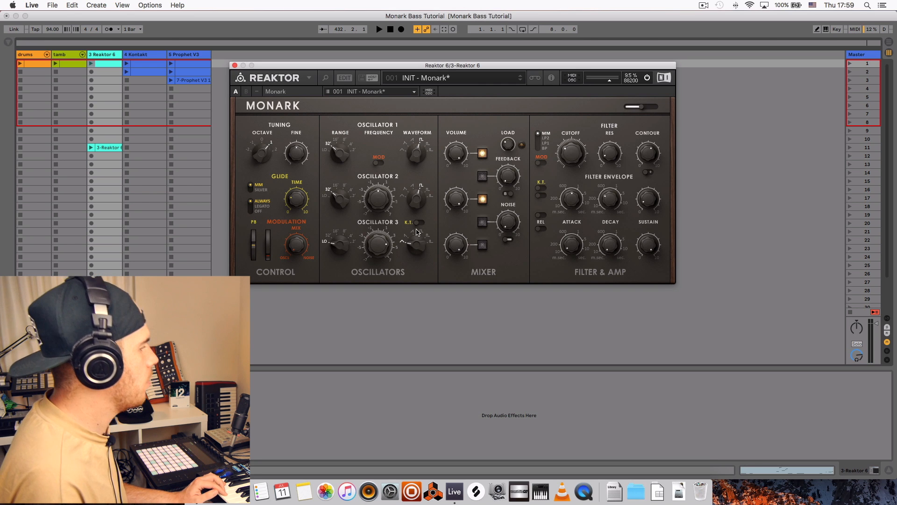
Switch on oscillator 3 in the mixer, set its range to 16' and enable its keyboard tracking.
click(484, 247)
drag(341, 243, 347, 233)
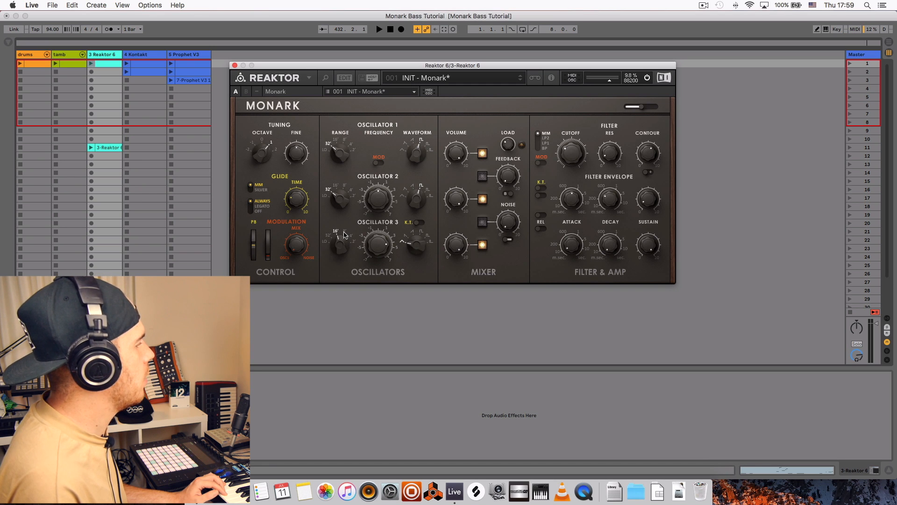
click(418, 223)
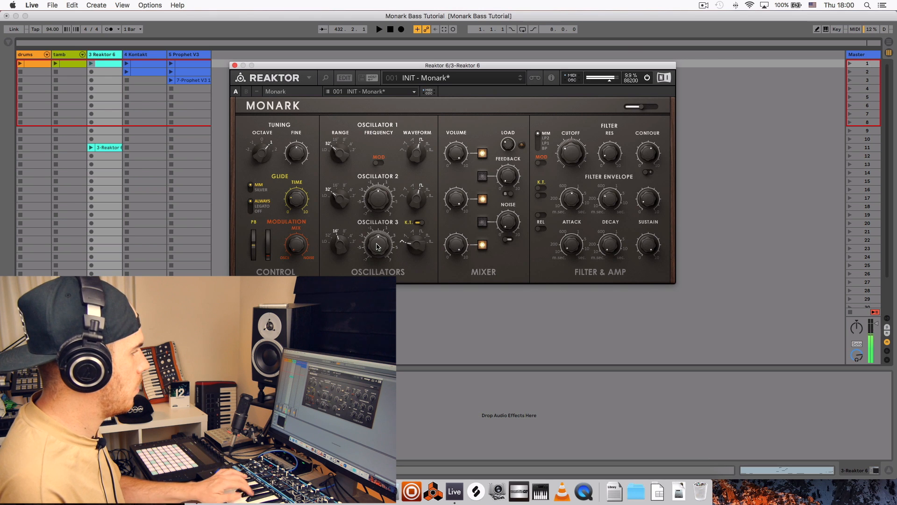
Set oscillator 3's waveform to the square wave and adjust the filter envelope's attack.
drag(425, 246, 425, 239)
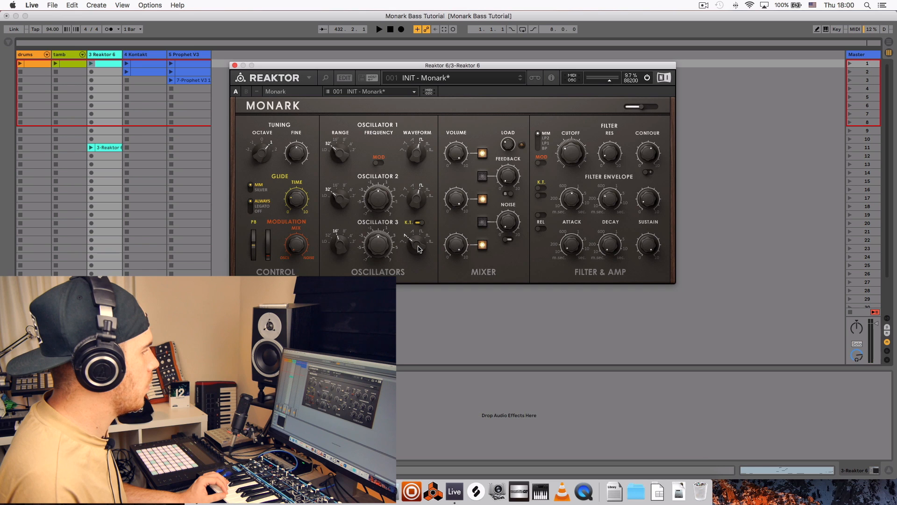
drag(419, 249, 425, 224)
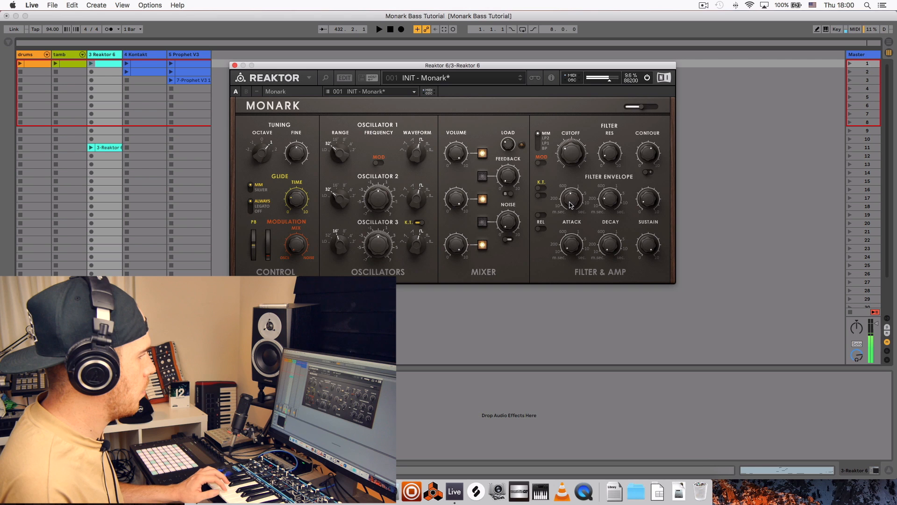
drag(570, 215, 573, 206)
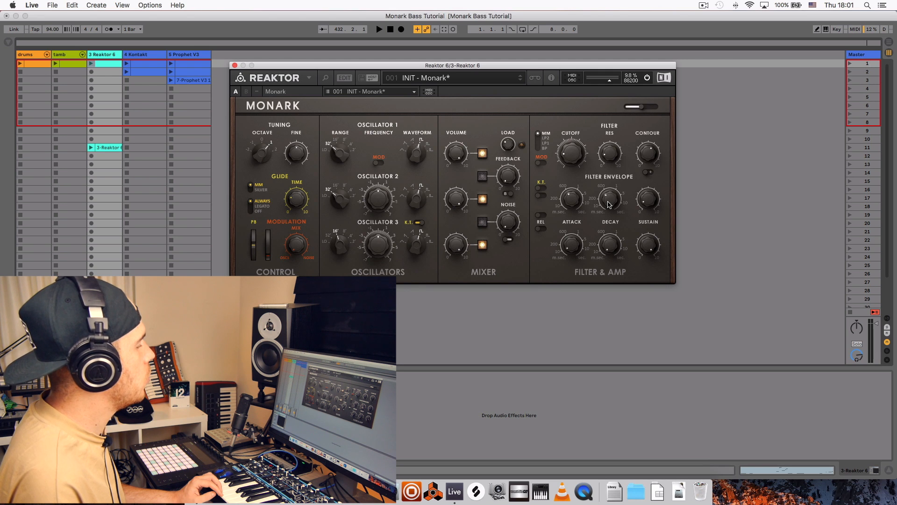
Add an Auto Filter after Reaktor 6 and set its low-pass to 312 Hz with 3.0 % resonance.
key(super+alt+b)
click(35, 161)
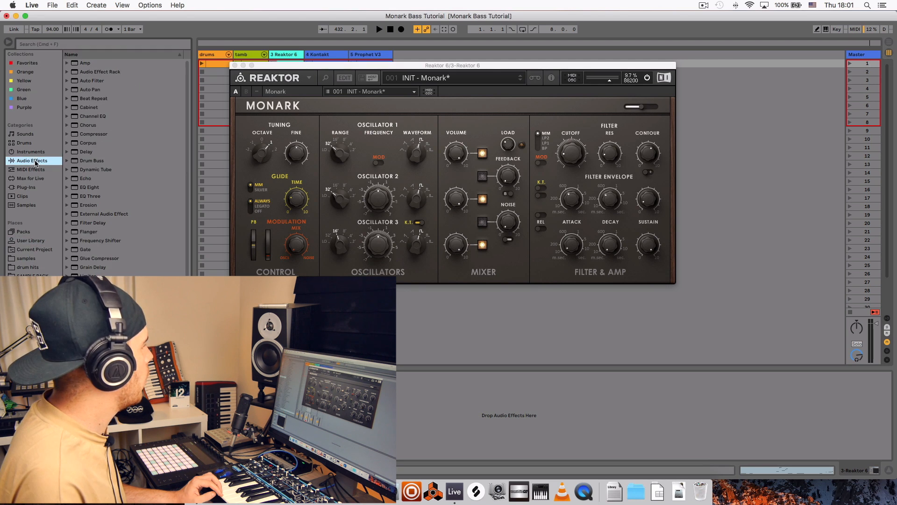
double_click(92, 81)
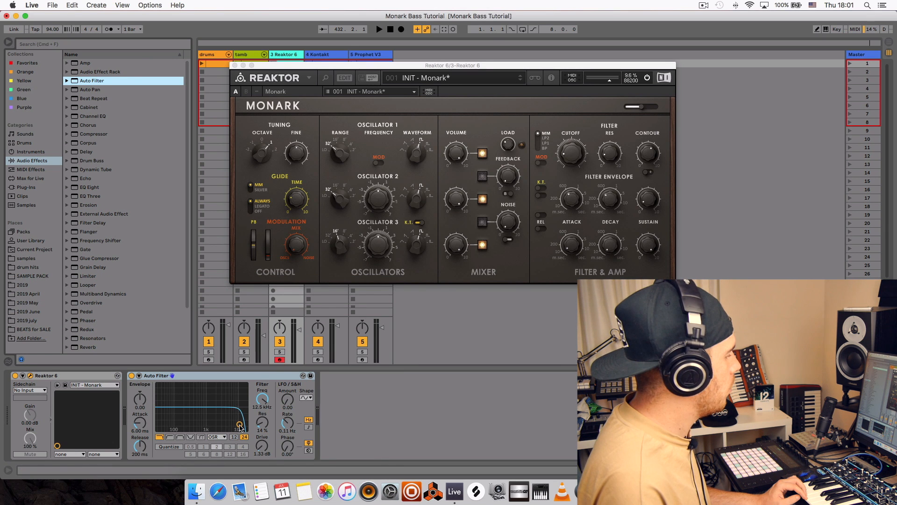
drag(240, 424, 191, 425)
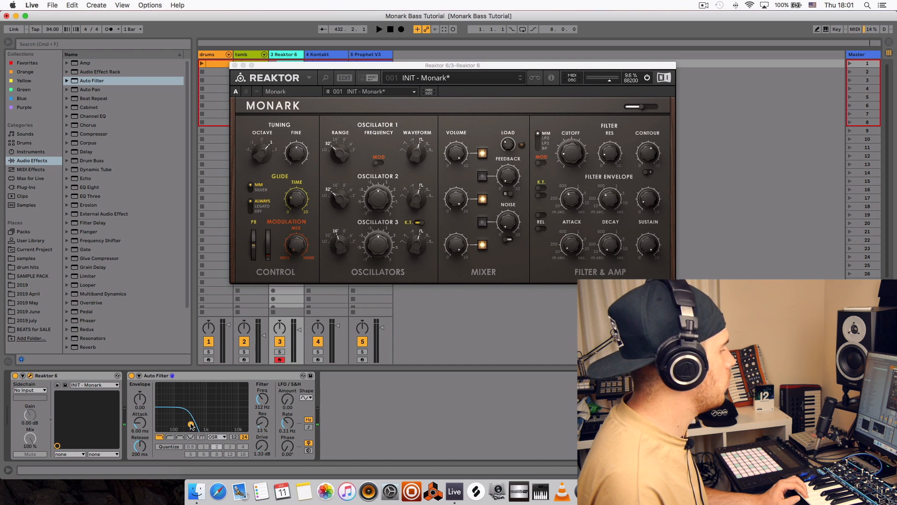
drag(191, 424, 191, 428)
Group the Auto Filter into an Audio Effect Rack and show the rack's chain list.
click(197, 377)
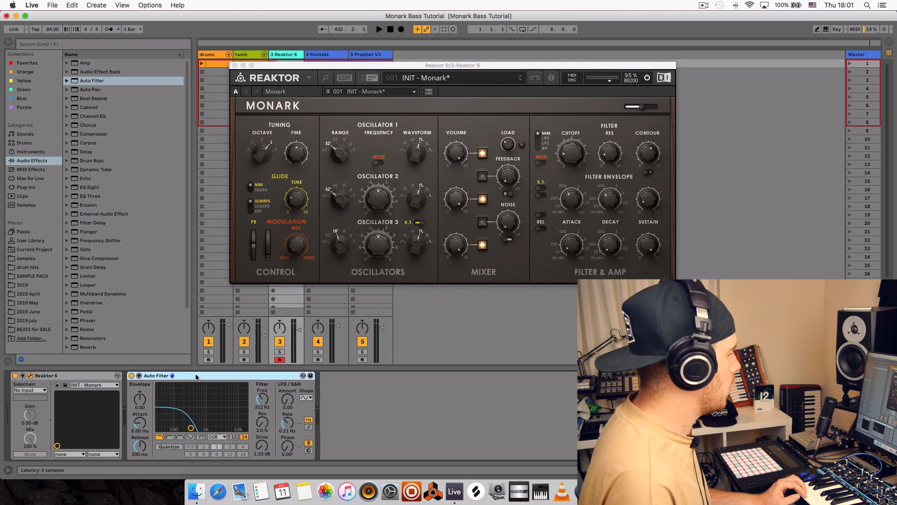
key(super+g)
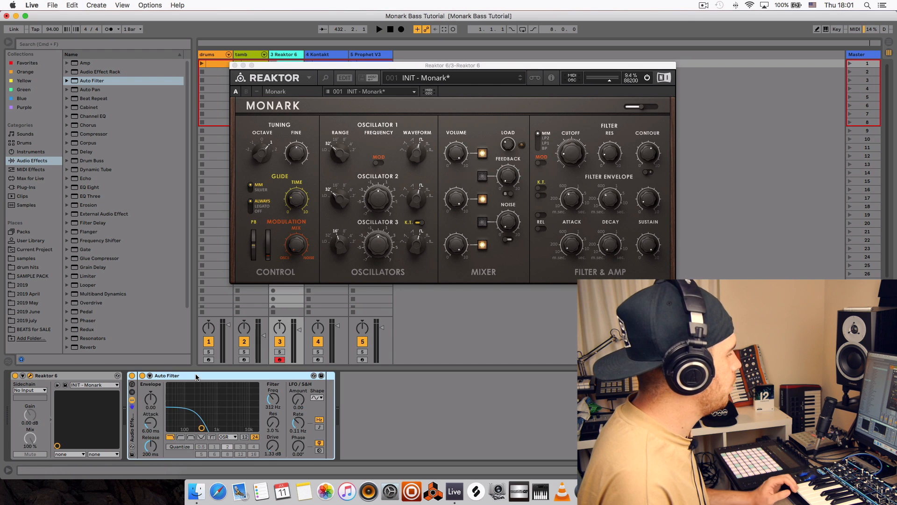
click(133, 393)
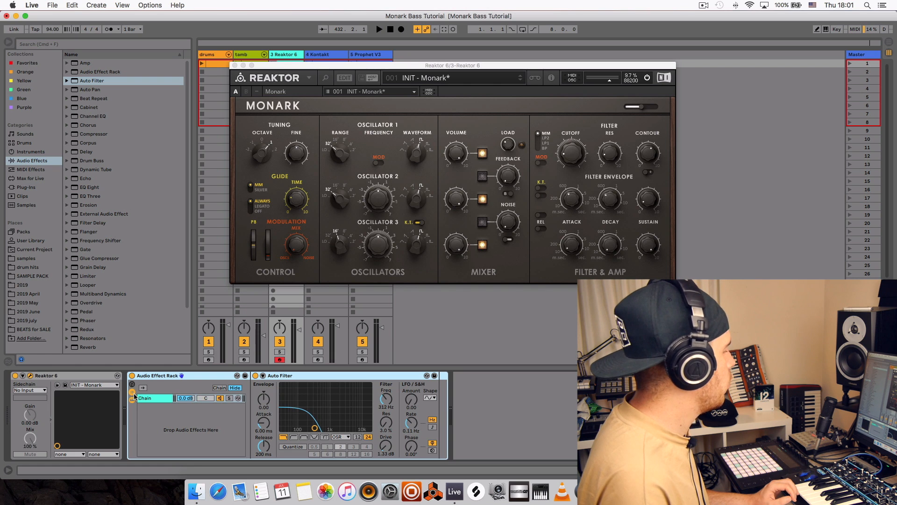
Rename the rack's chain as Low.
click(152, 399)
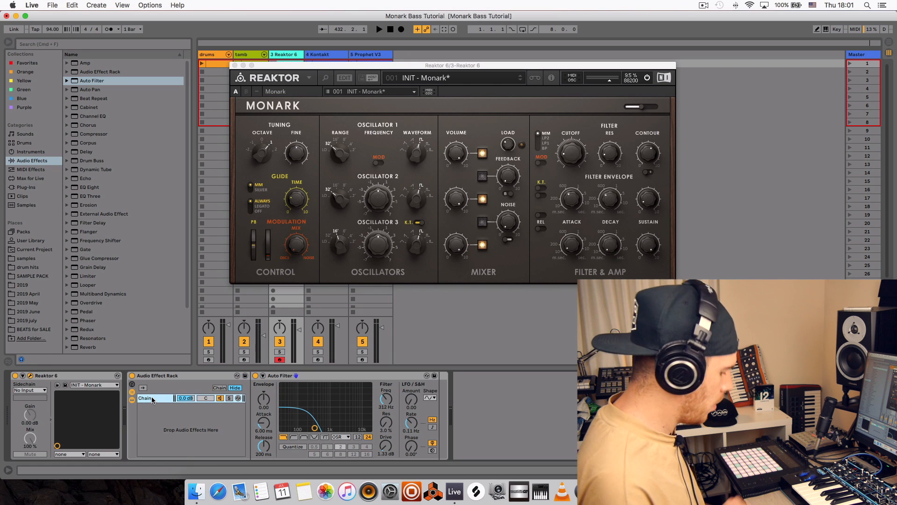
key(super+r)
text(Low)
key(Return)
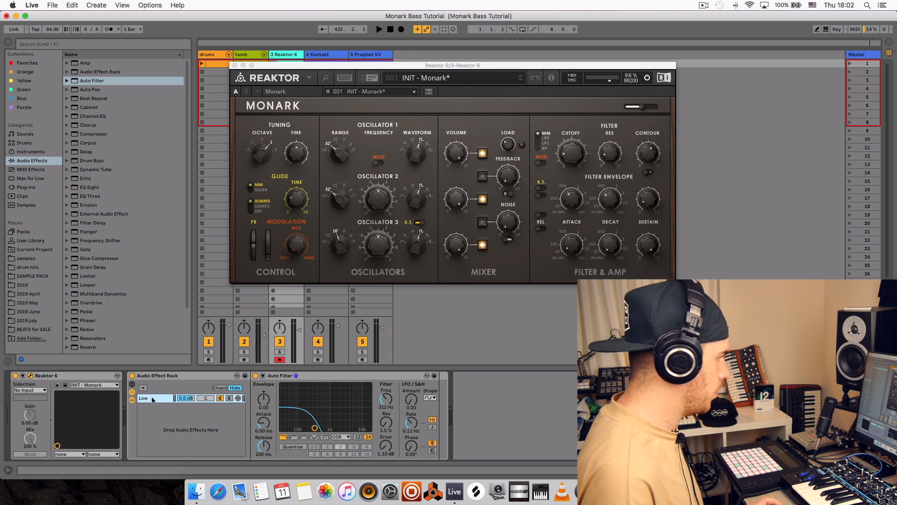
Duplicate the Low chain, rename the copy as High and colour it orange.
key(super+d)
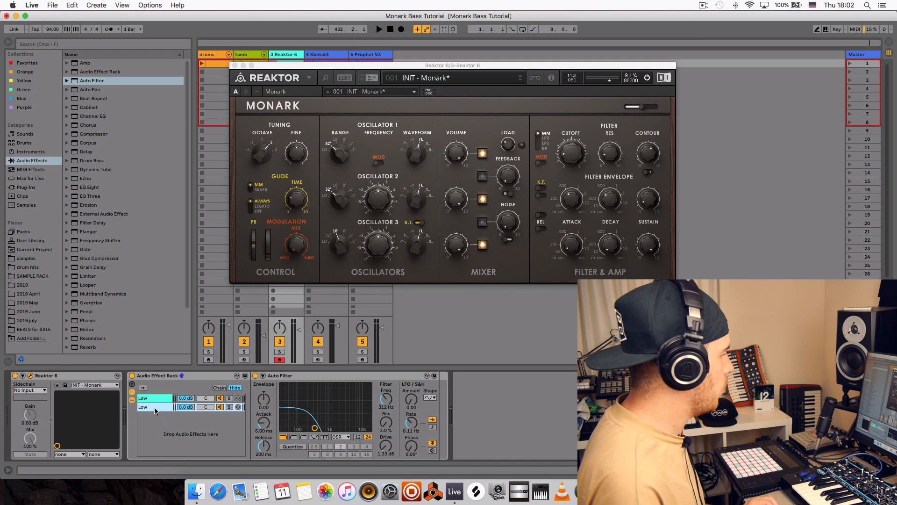
key(super+r)
text(High)
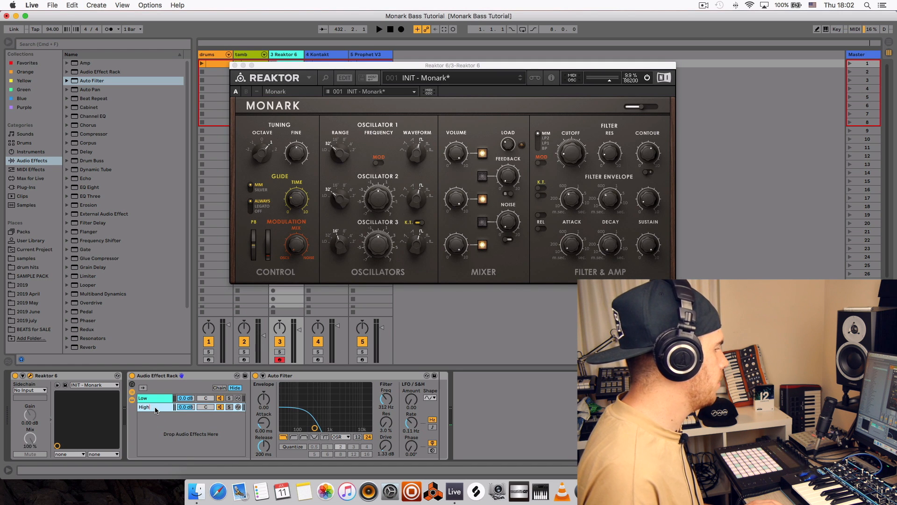
right_click(156, 410)
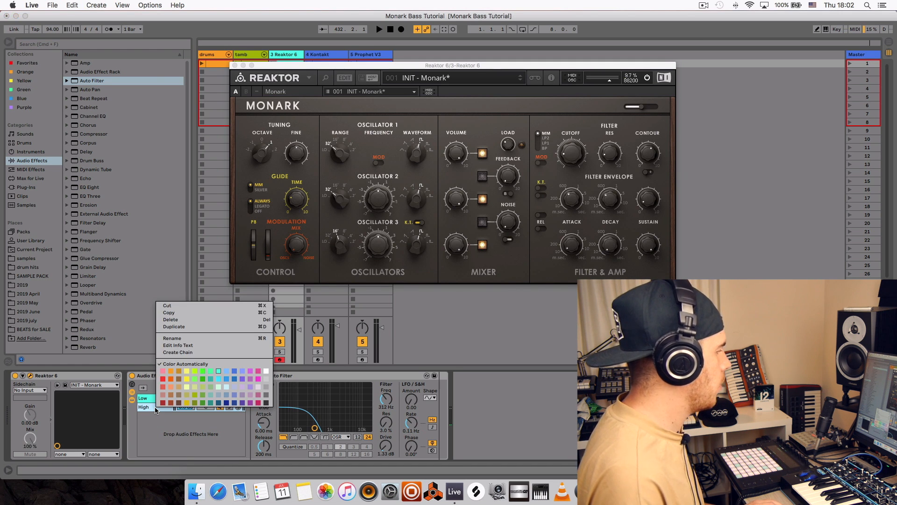
click(234, 370)
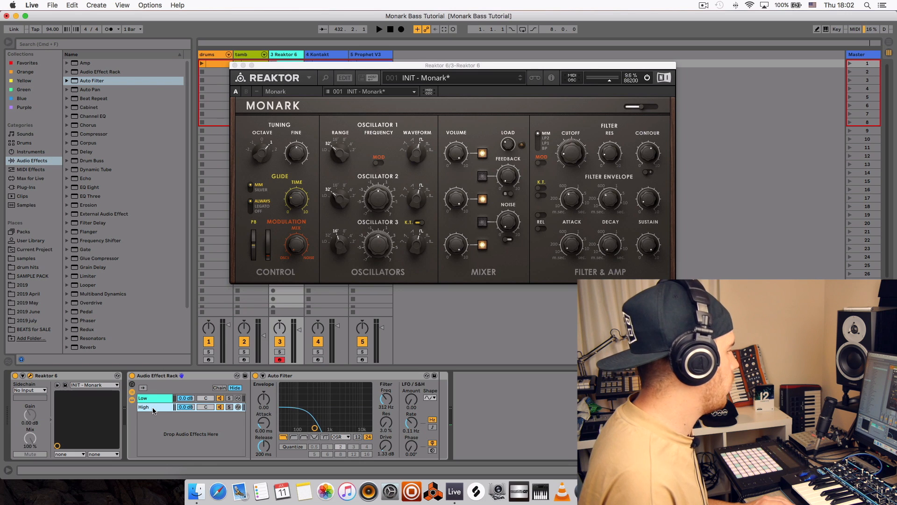
Switch the High chain's Auto Filter to high-pass and audition the Low and High chains in solo.
click(294, 437)
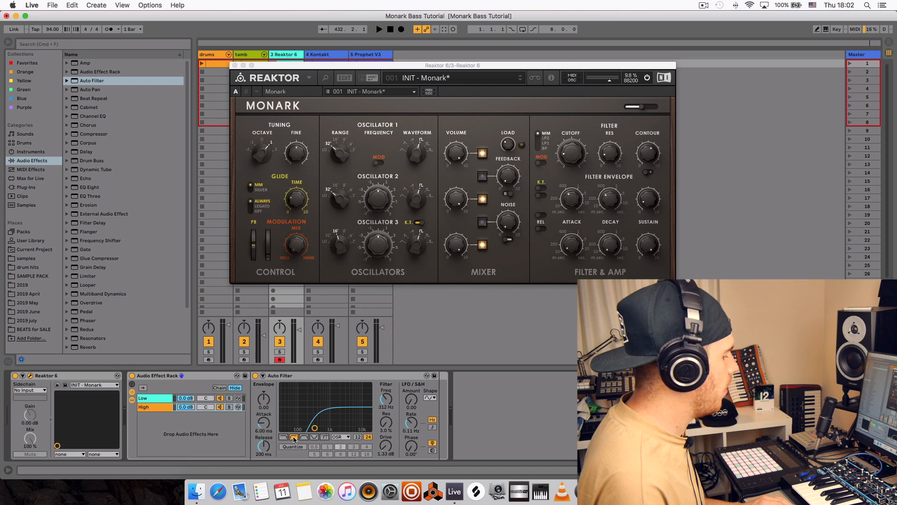
click(230, 398)
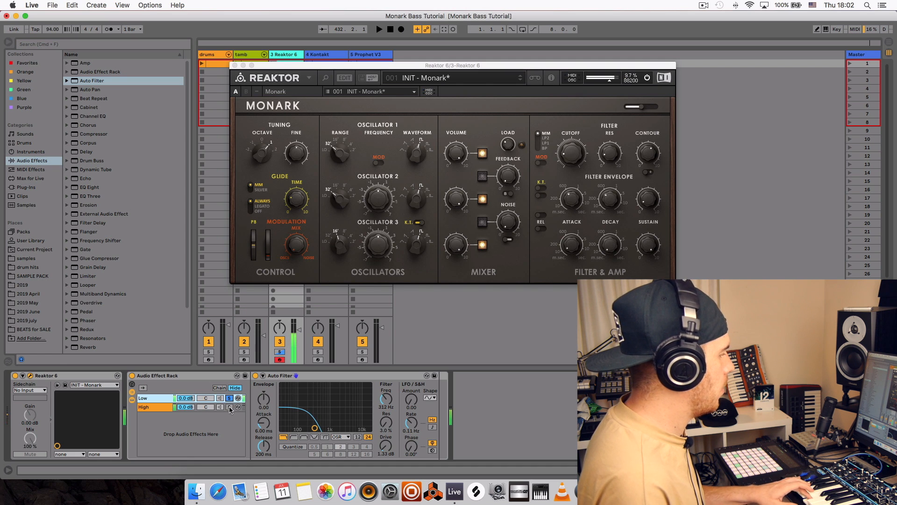
click(229, 407)
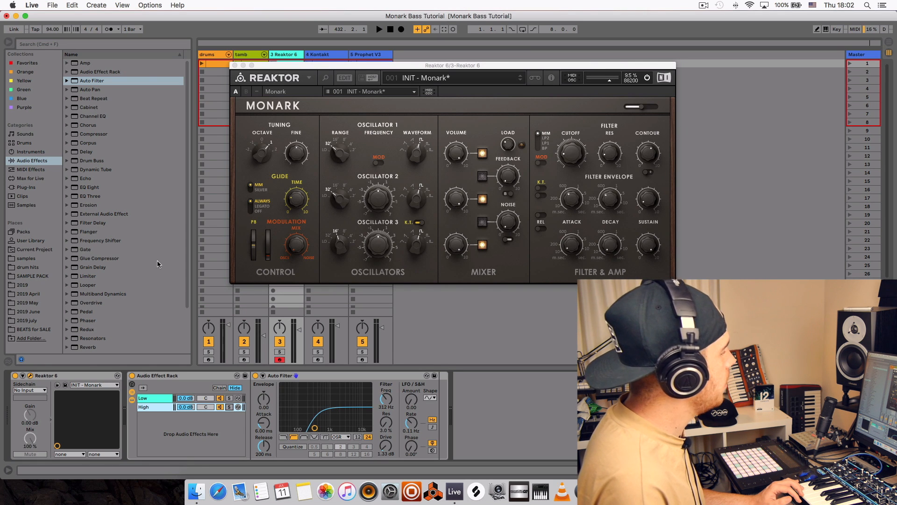
Add the Tal-Chorus-LX VST plug-in after the Auto Filter in the High chain.
scroll(158, 264, down, 3)
click(27, 187)
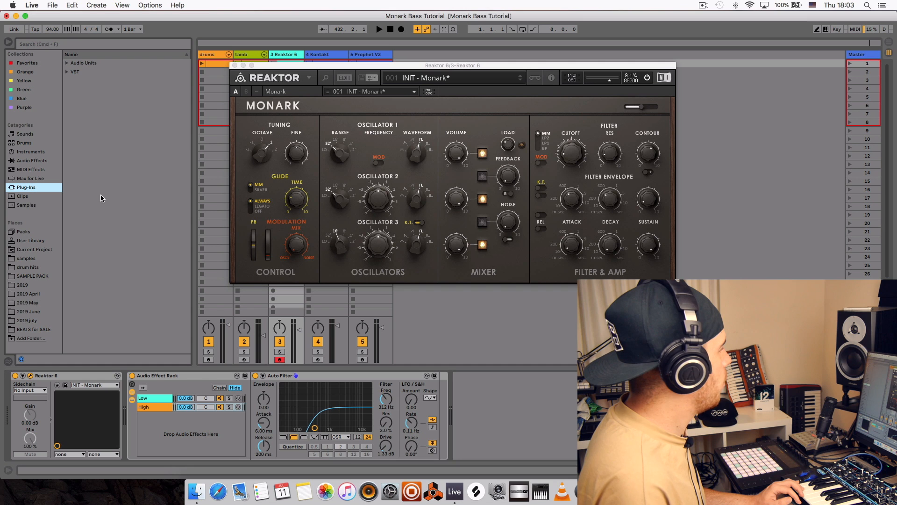
click(68, 74)
scroll(100, 233, down, 10)
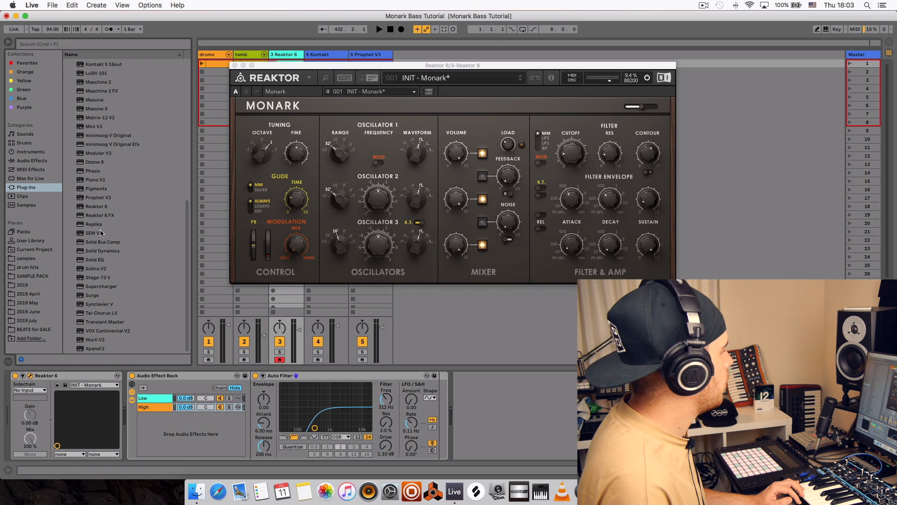
drag(101, 317, 441, 407)
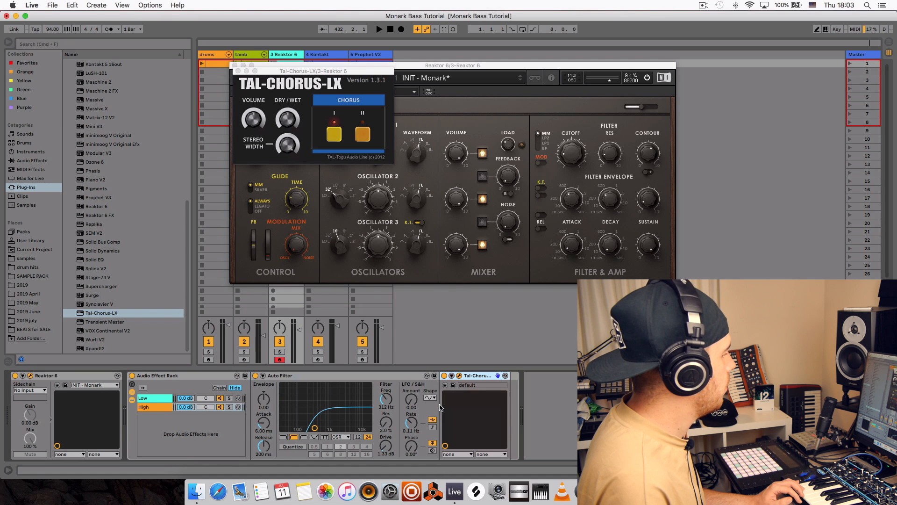